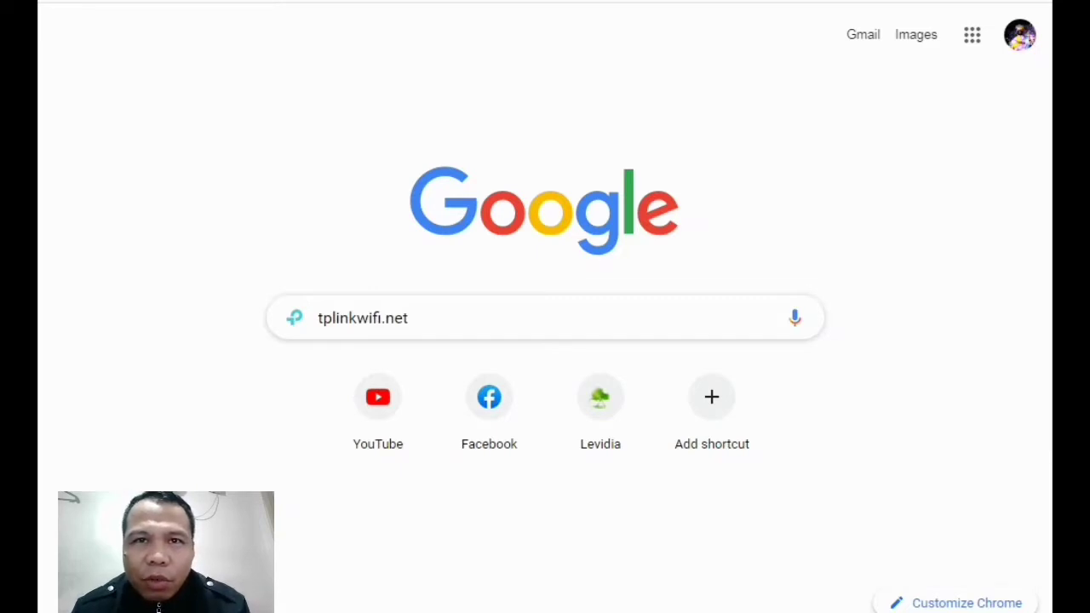
Load tplinkwifi.net in Chrome to reach the Archer C20 router's Status page
click(484, 314)
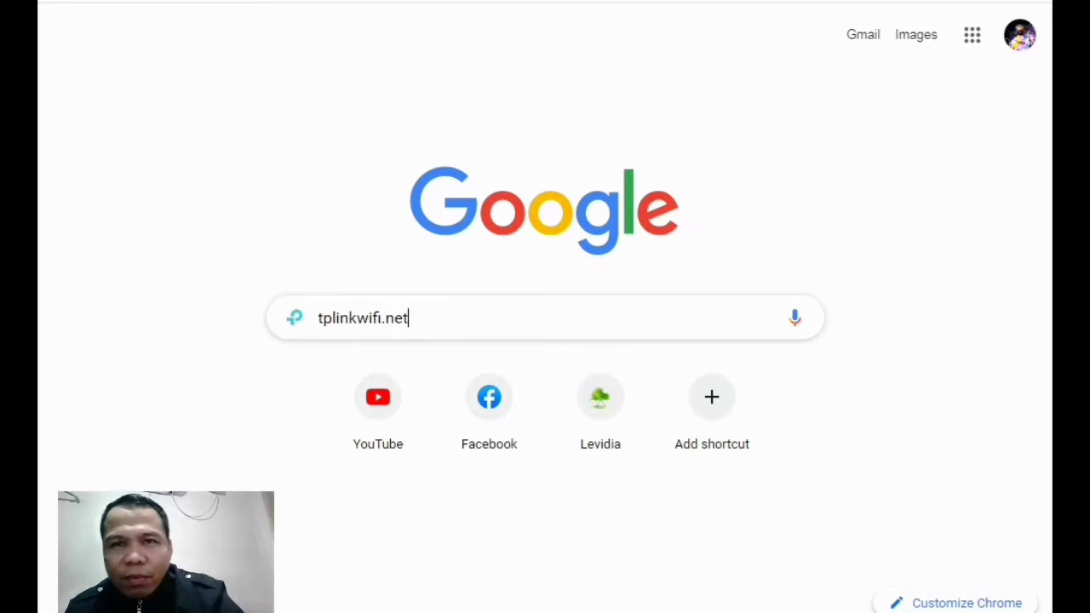
key(Return)
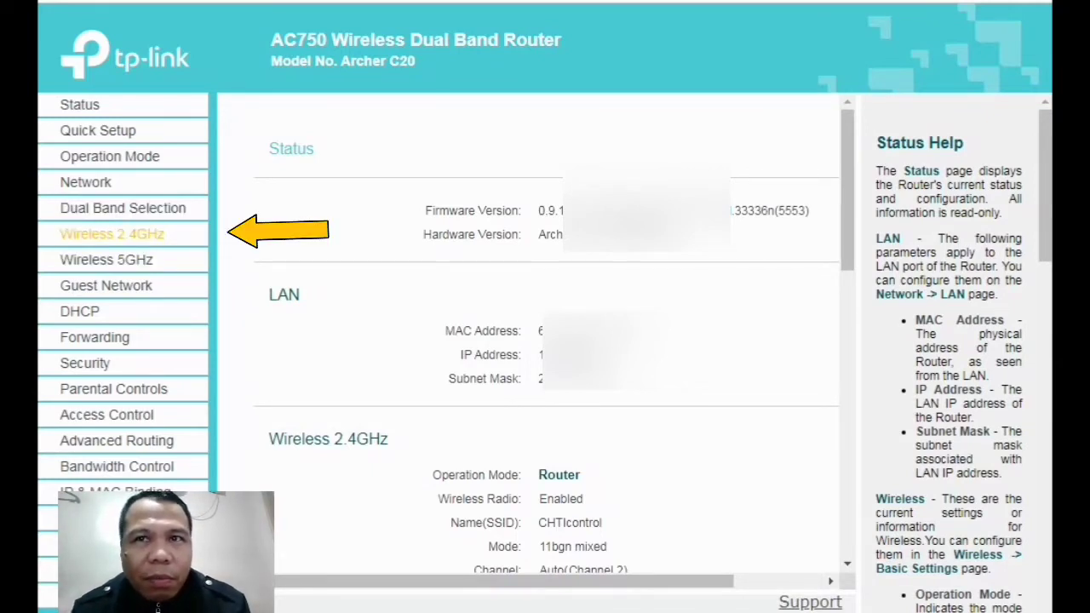
Go to the Wireless 2.4GHz basic settings page from the sidebar
click(111, 234)
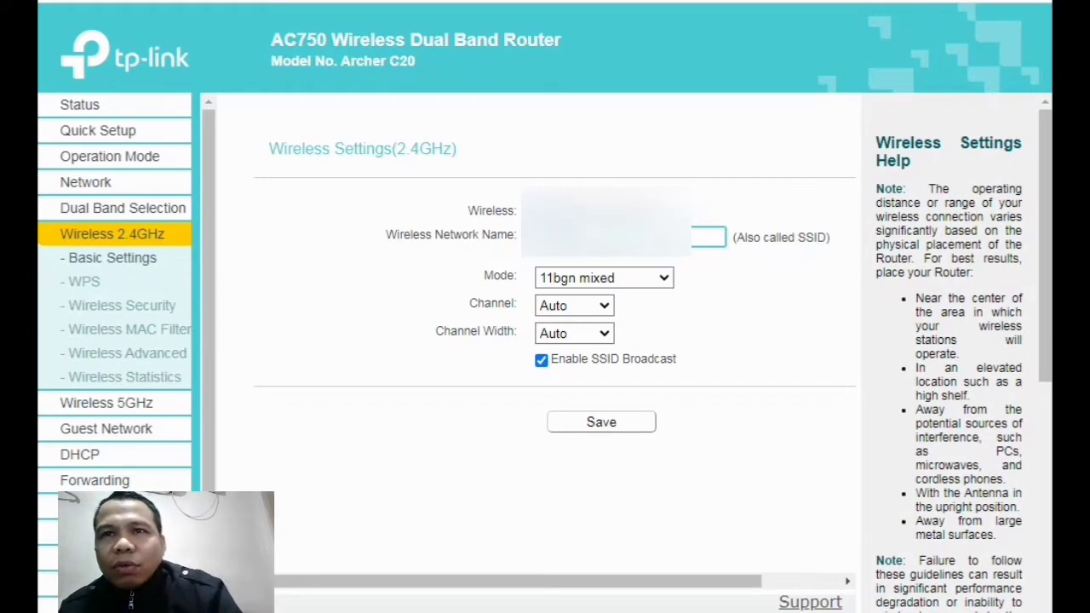
Rename the 2.4GHz network to 'jjgjgjjg', save it, and move on to Wireless Security
text(jjgjgjjg)
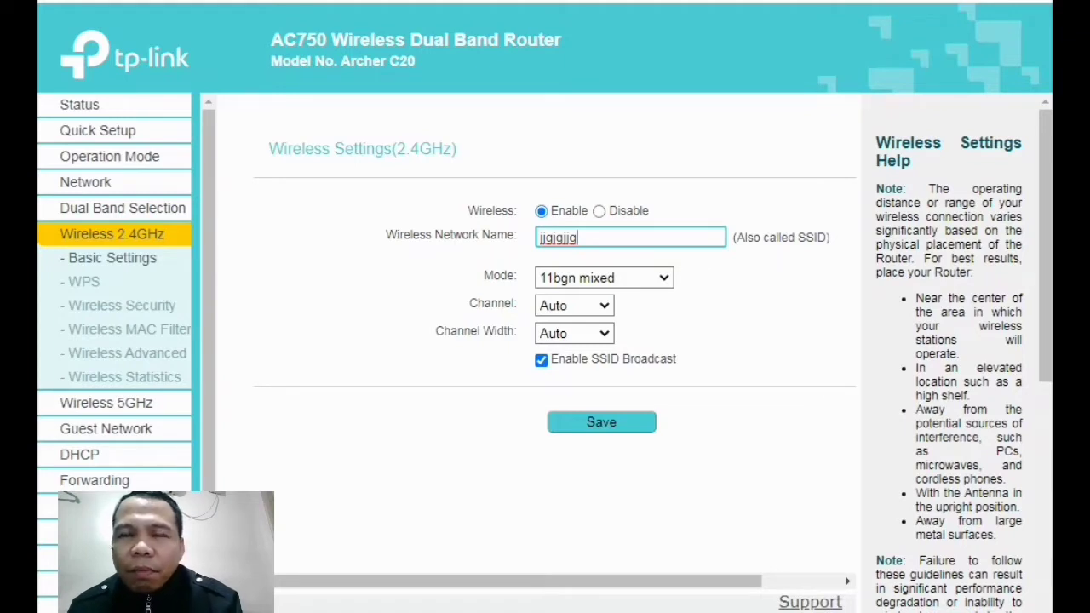
click(781, 341)
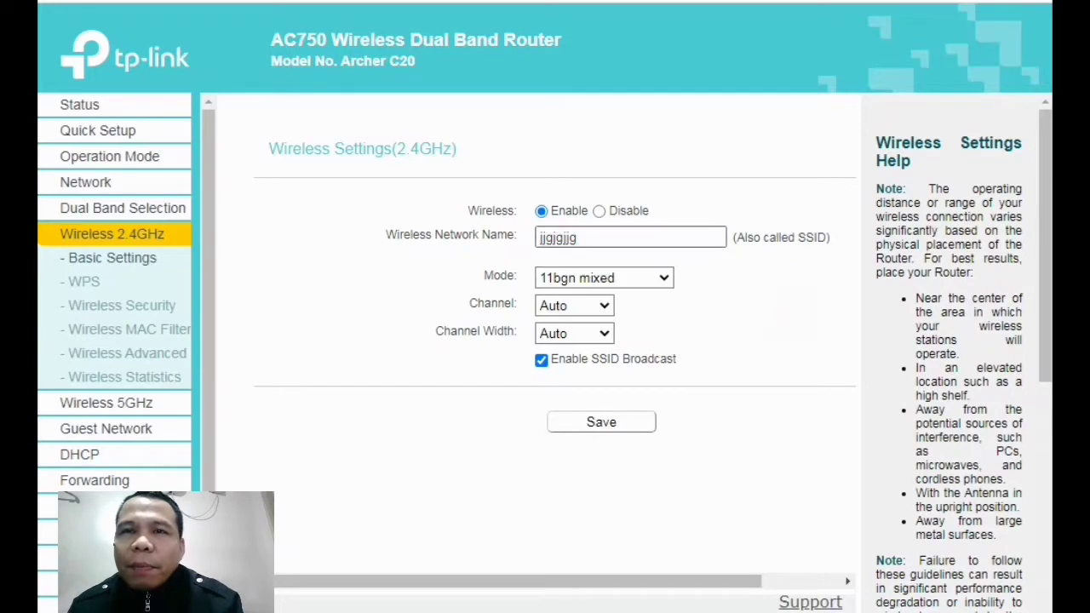
click(798, 320)
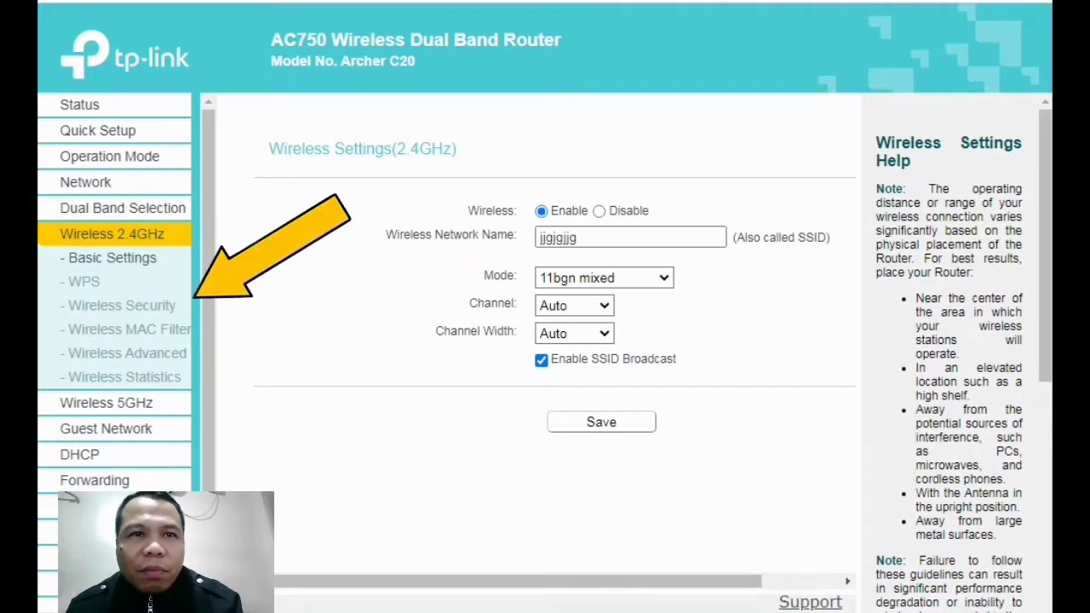
click(111, 304)
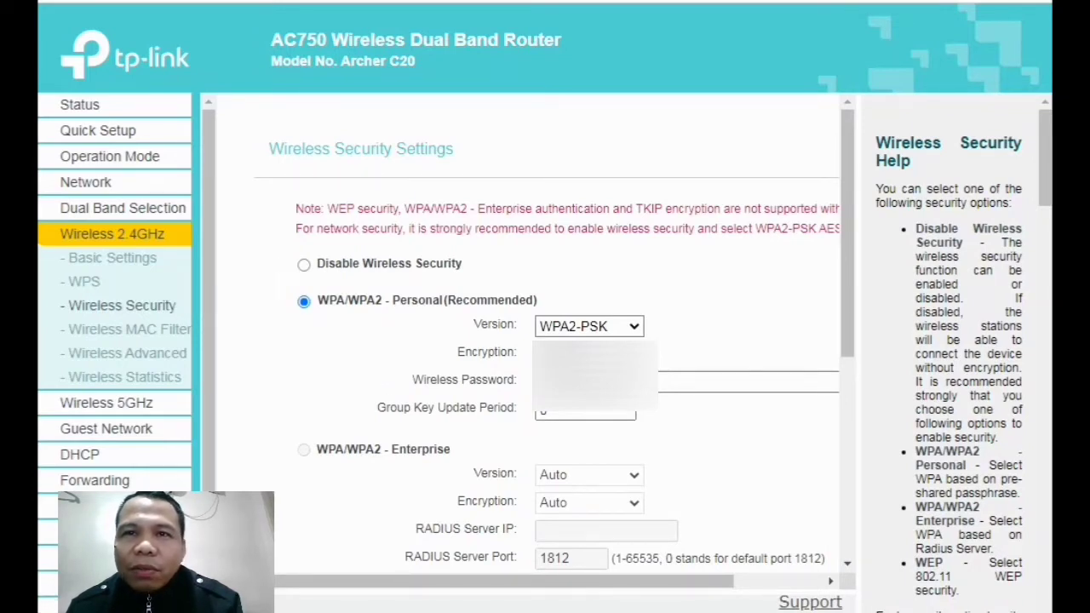
Enter a new WPA2-PSK wireless password for the 2.4GHz network
scroll(528, 341, down, 2)
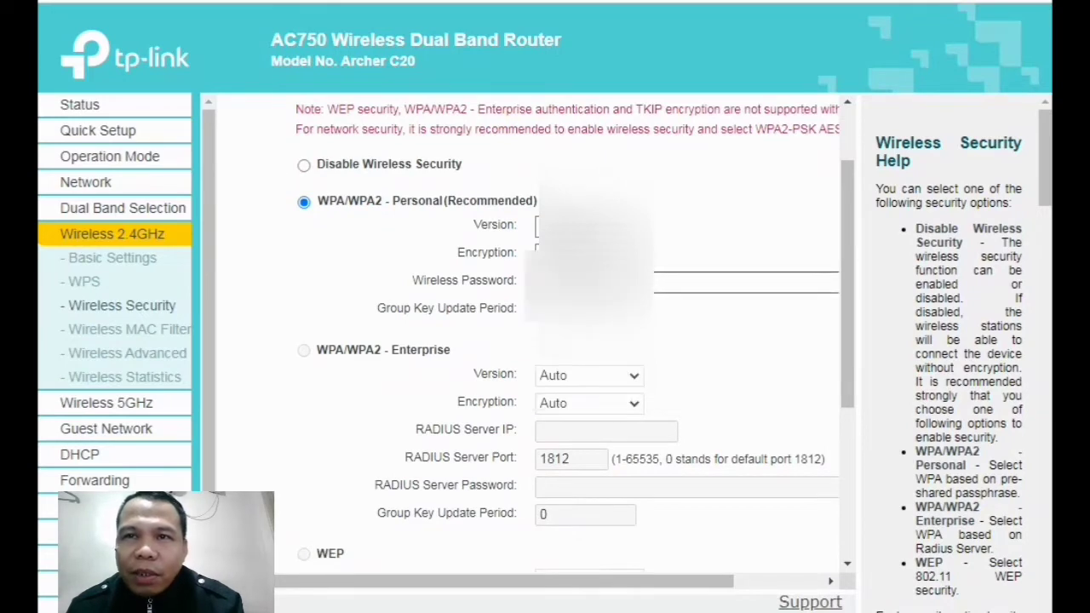
click(741, 282)
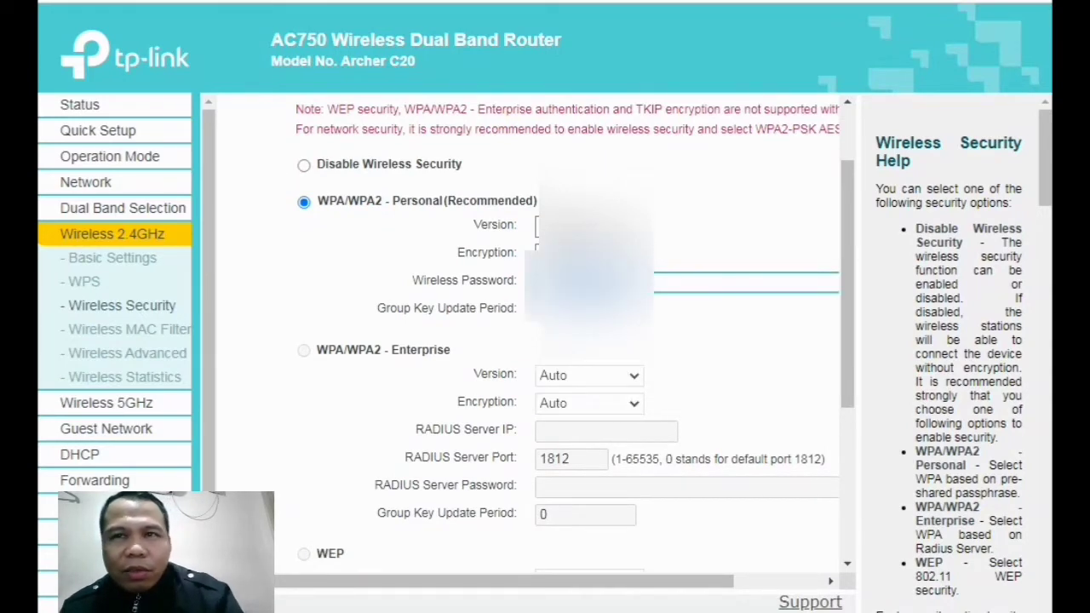
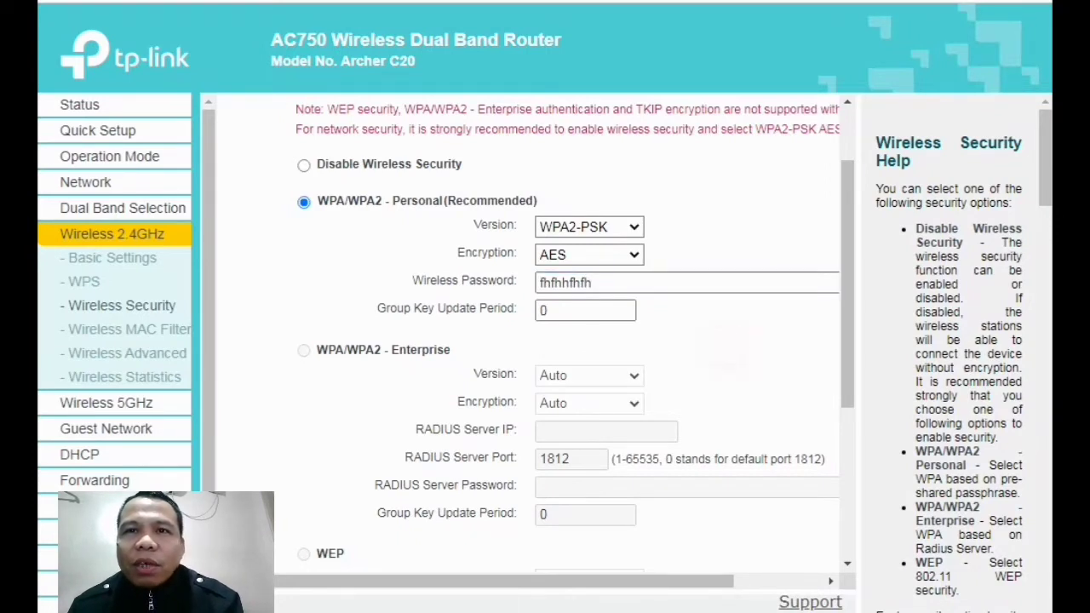
scroll(562, 341, down, 5)
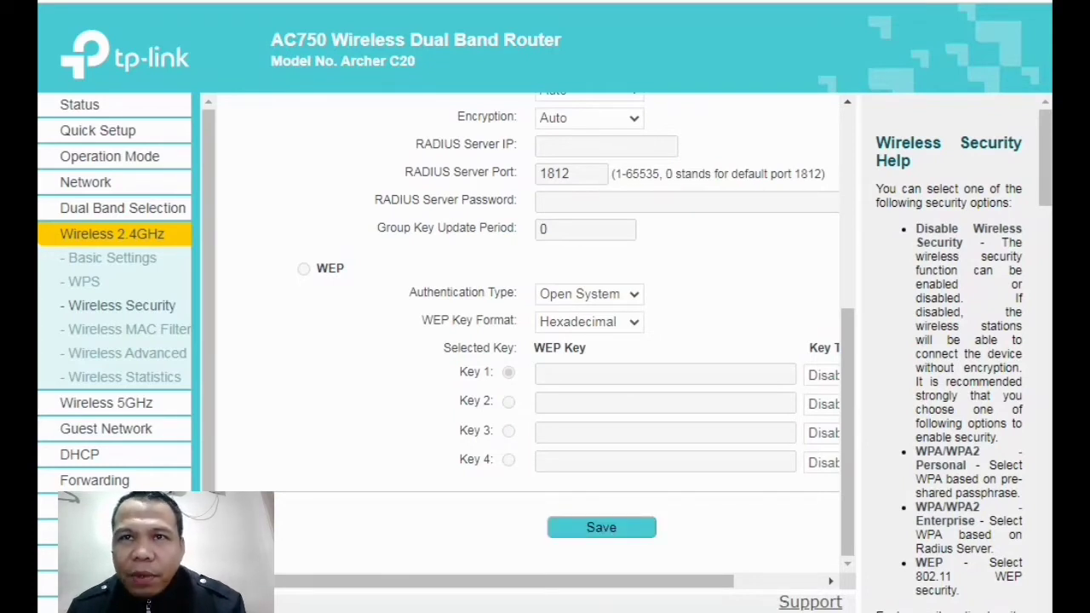
scroll(528, 332, up, 4)
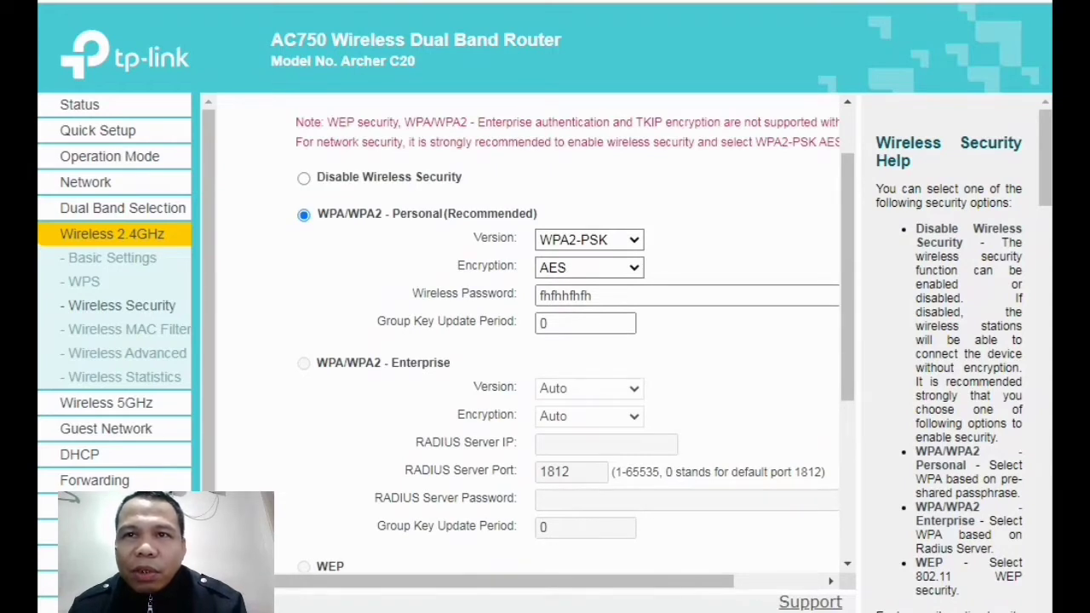
click(592, 295)
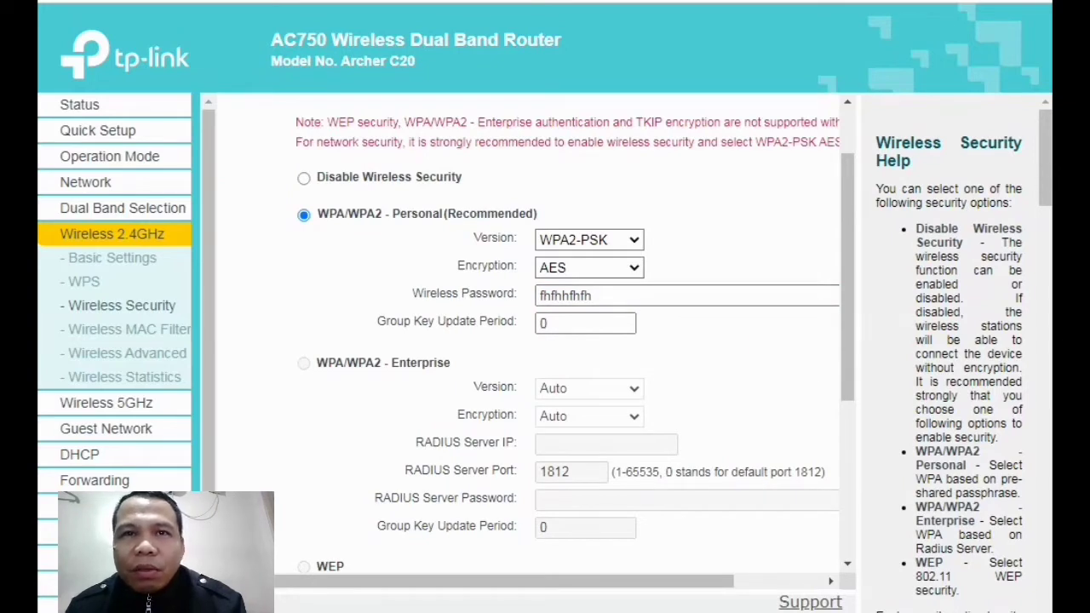
Set the 2.4GHz wireless encryption to AES
click(735, 341)
click(297, 282)
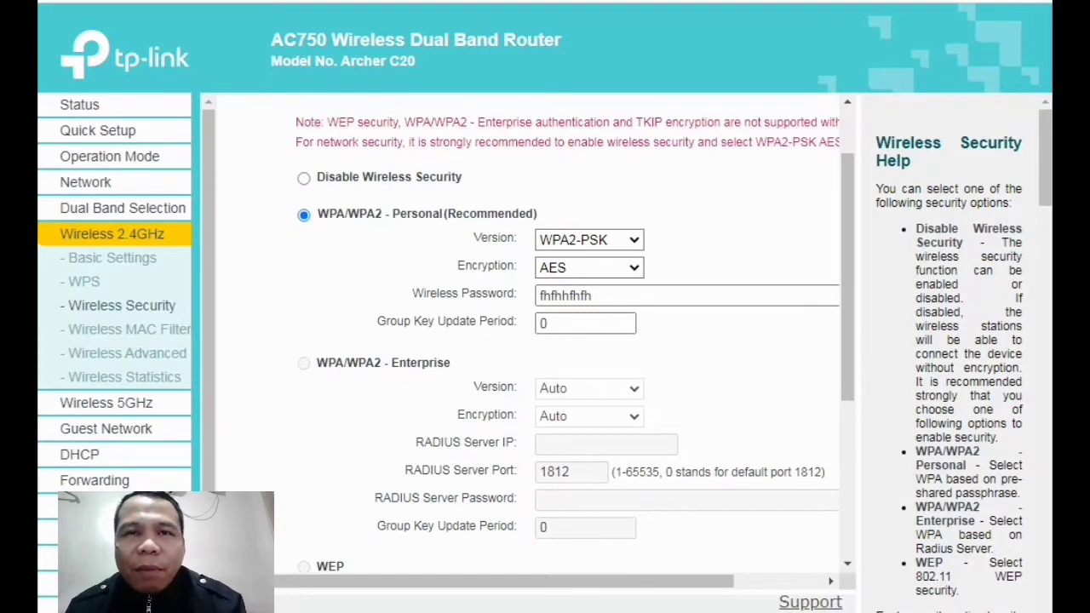
click(287, 288)
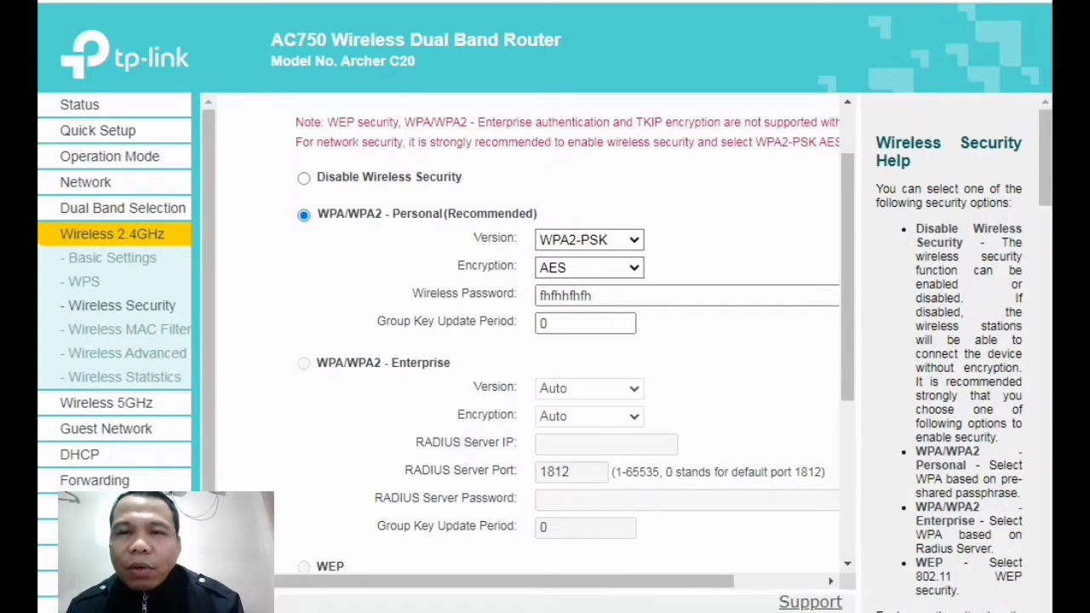
click(284, 286)
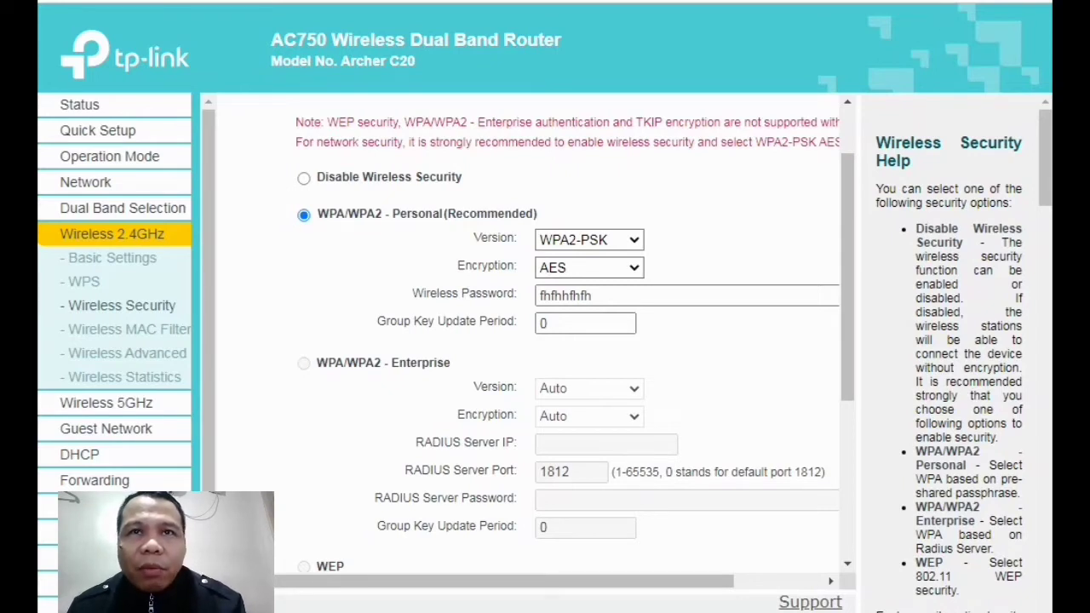
scroll(528, 340, up, 2)
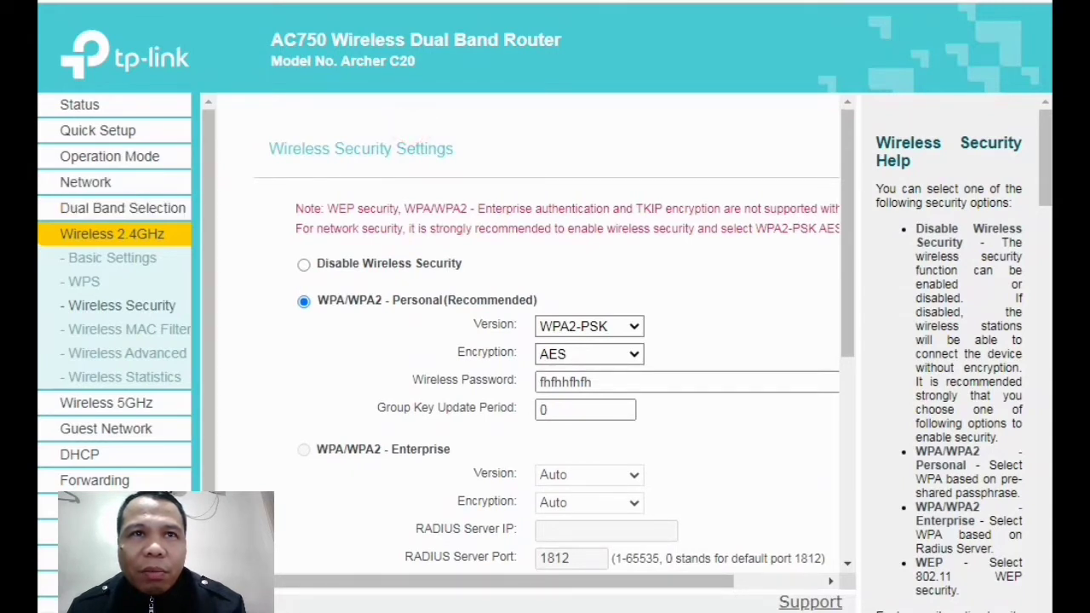
Reload the interface and recheck the 2.4GHz network name and security pages
click(112, 257)
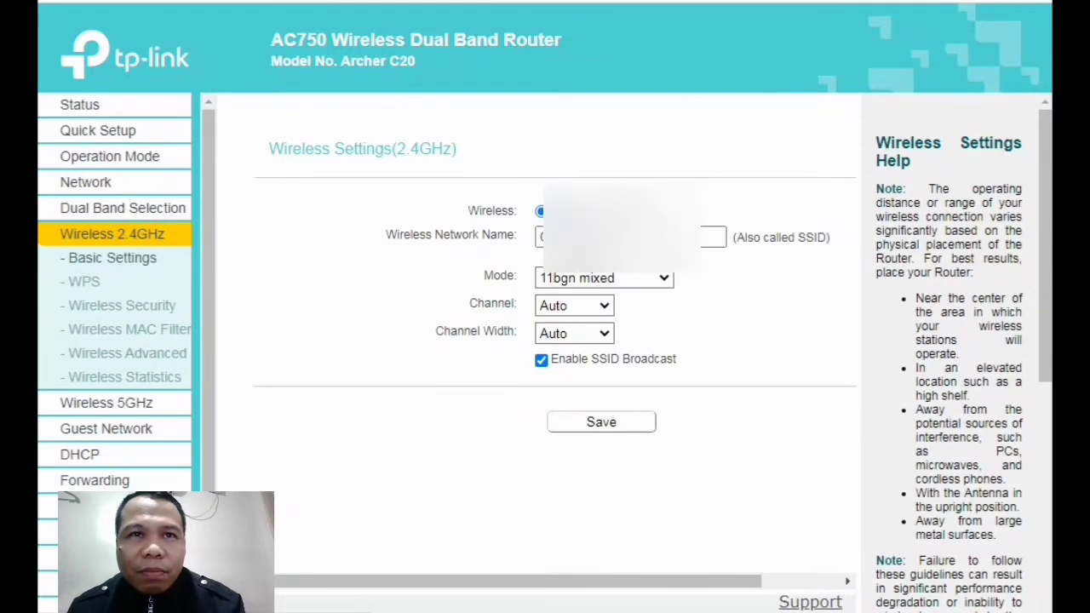
key(F5)
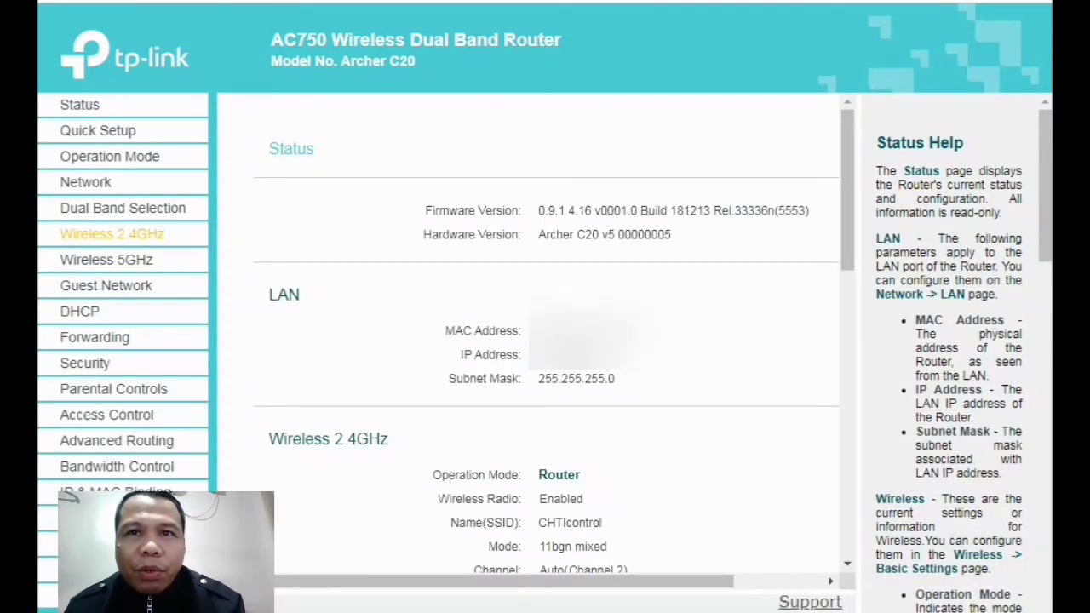
click(145, 234)
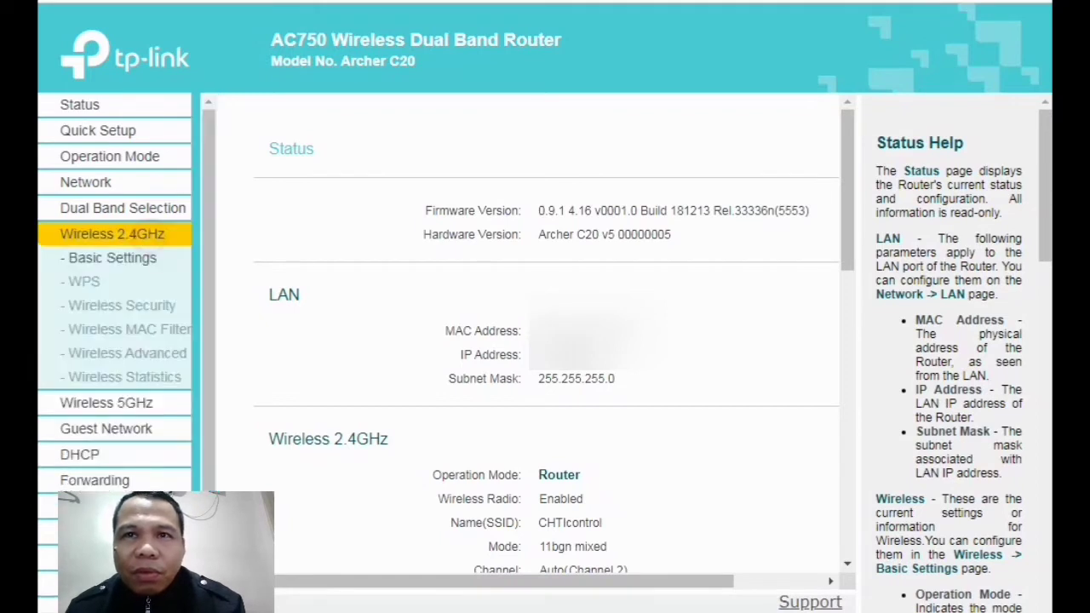
click(626, 237)
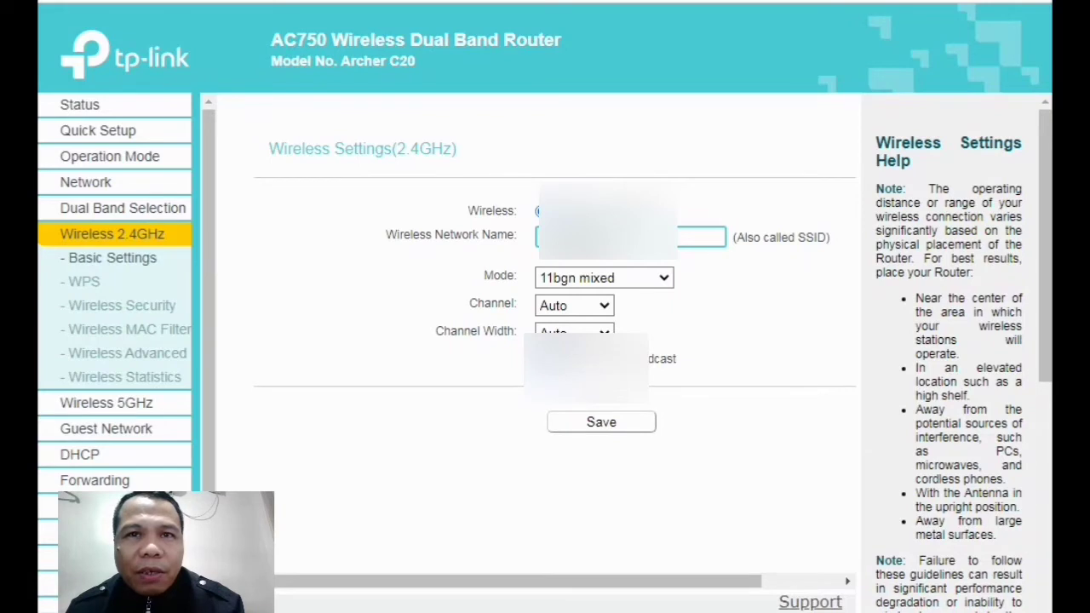
click(122, 305)
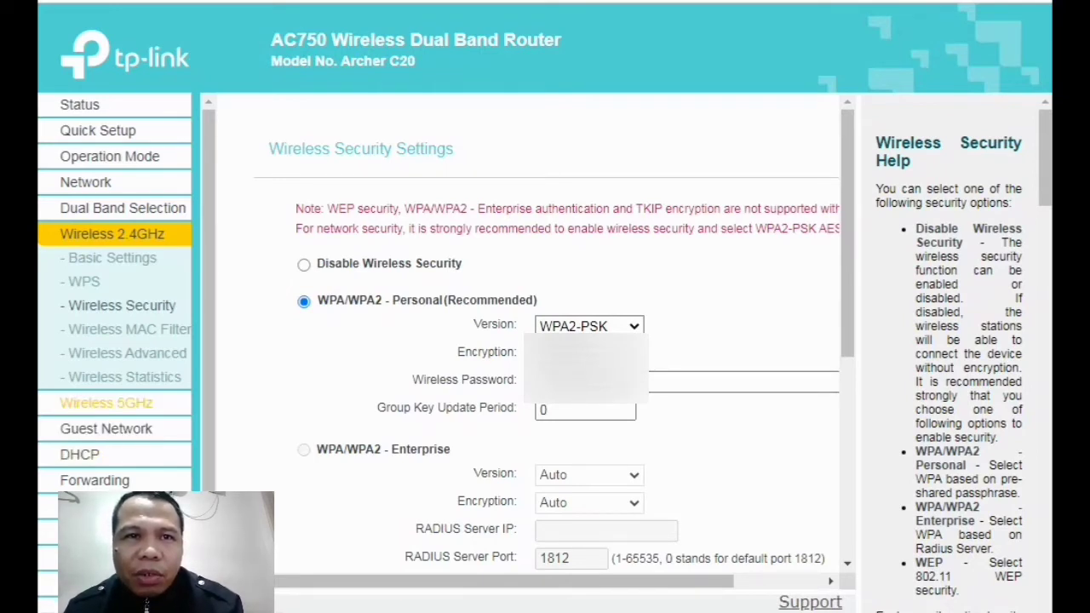
click(107, 403)
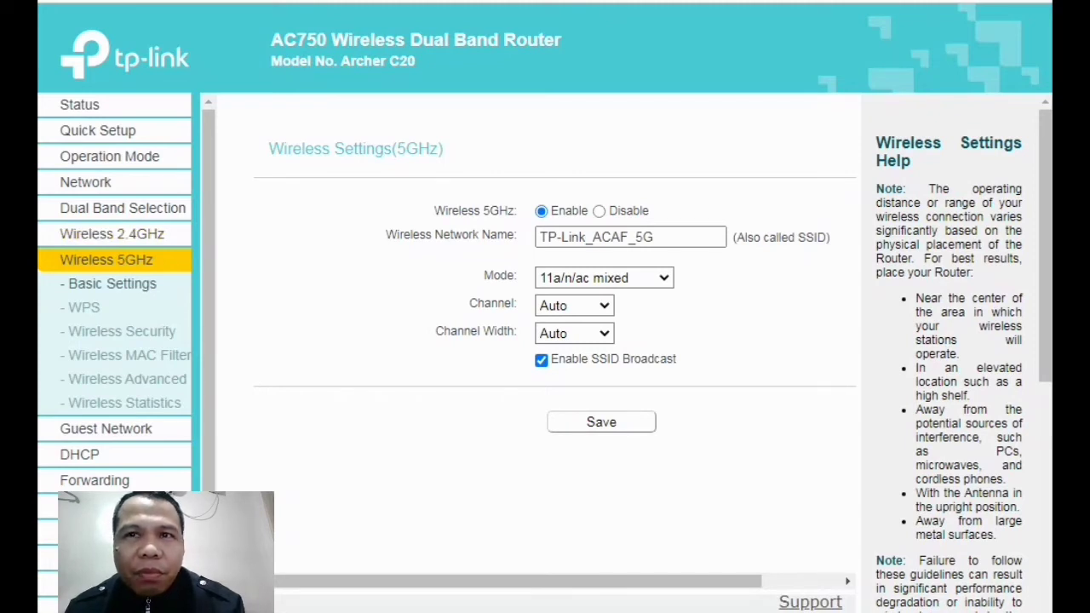
Browse the 5GHz Wireless Security options, then go back to 2.4GHz Wireless Security
click(318, 305)
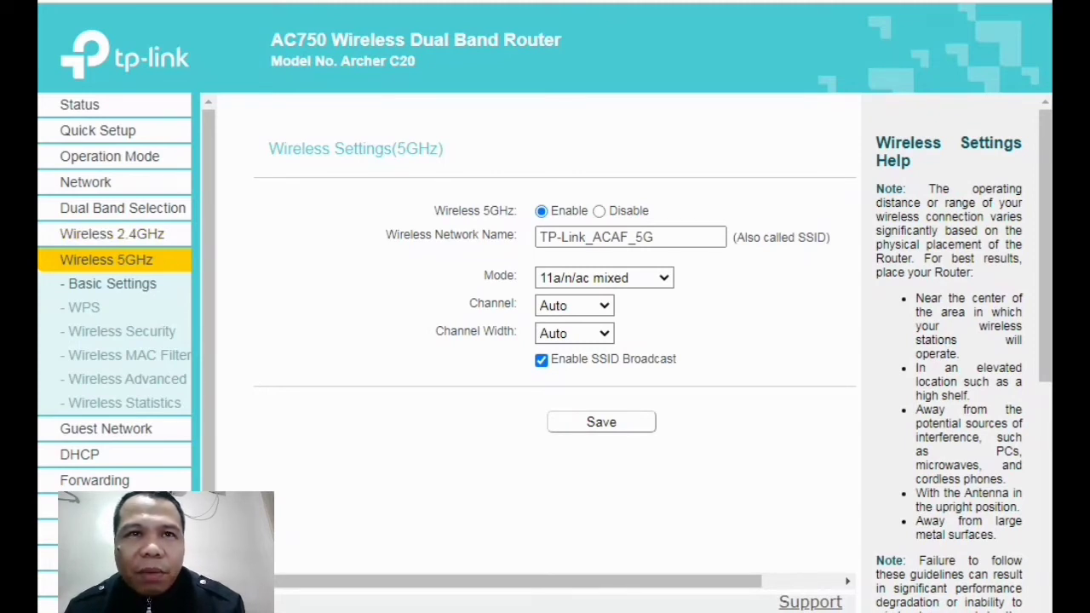
click(319, 304)
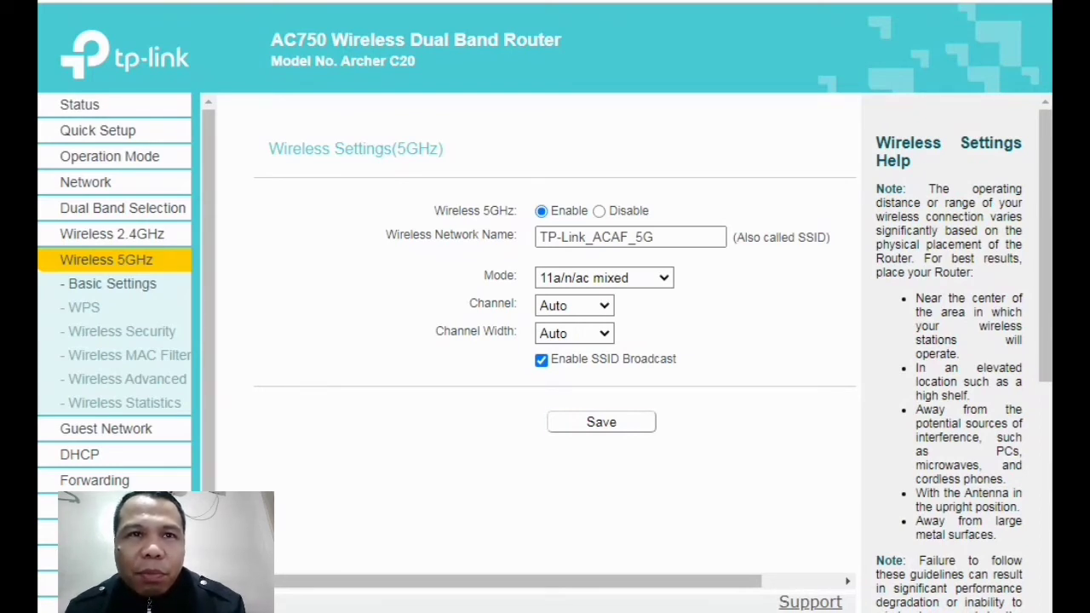
click(310, 317)
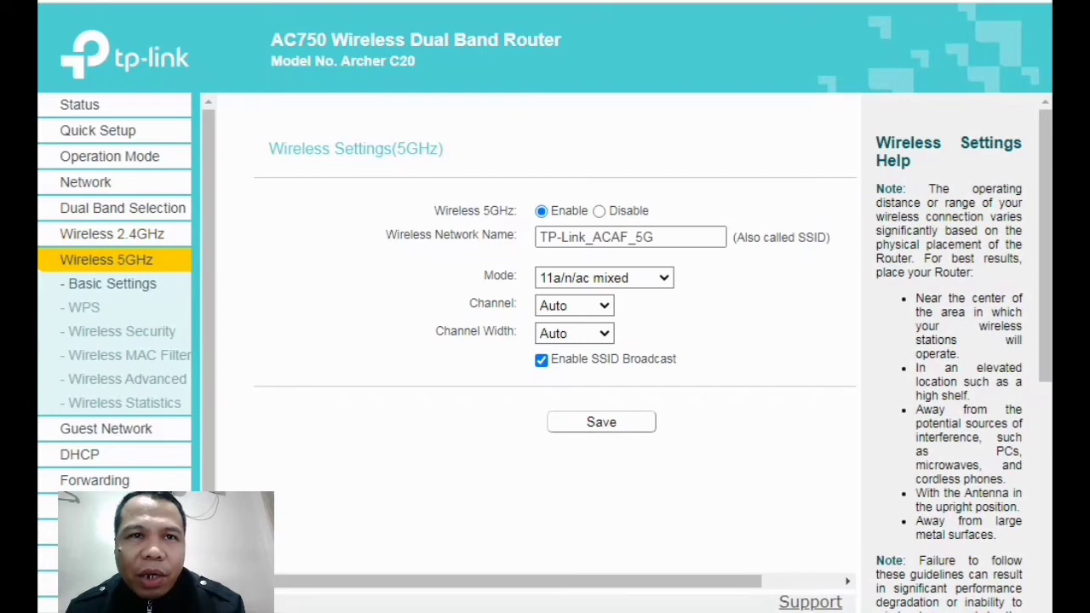
click(122, 331)
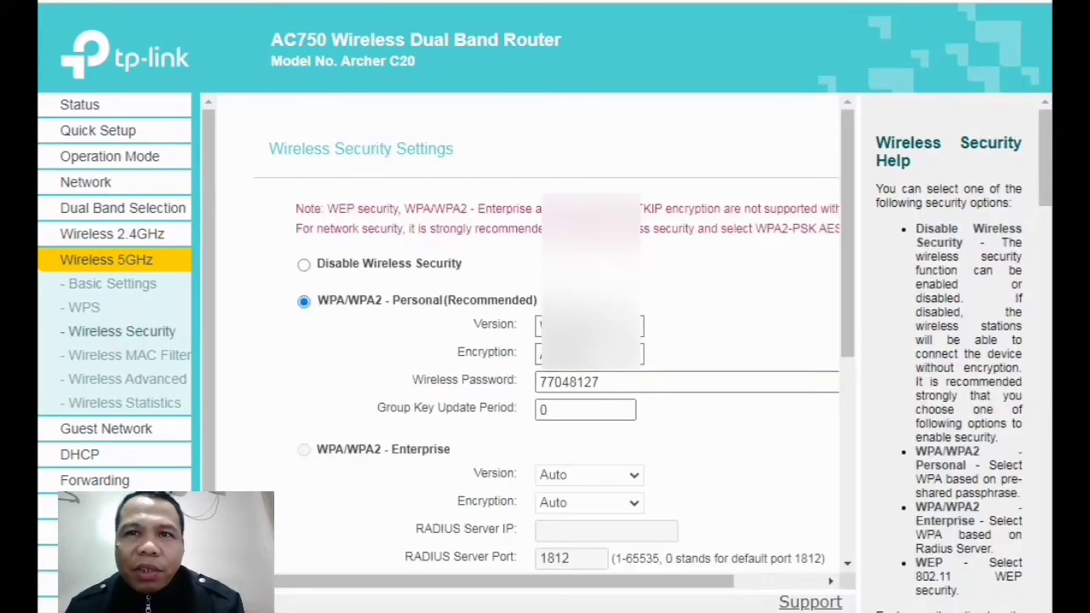
scroll(562, 341, down, 2)
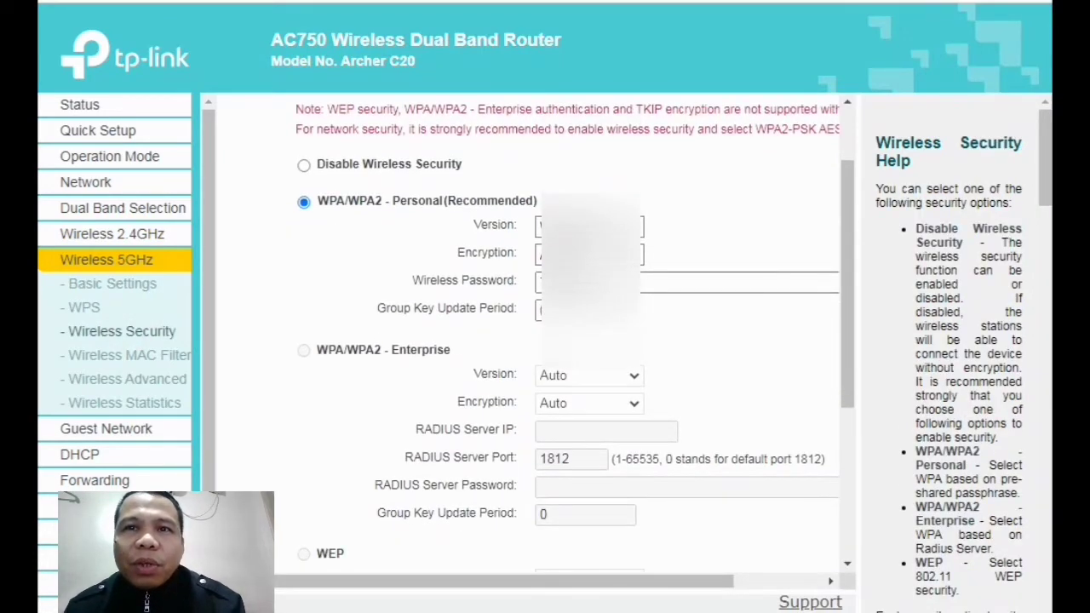
scroll(528, 341, down, 5)
scroll(528, 341, up, 5)
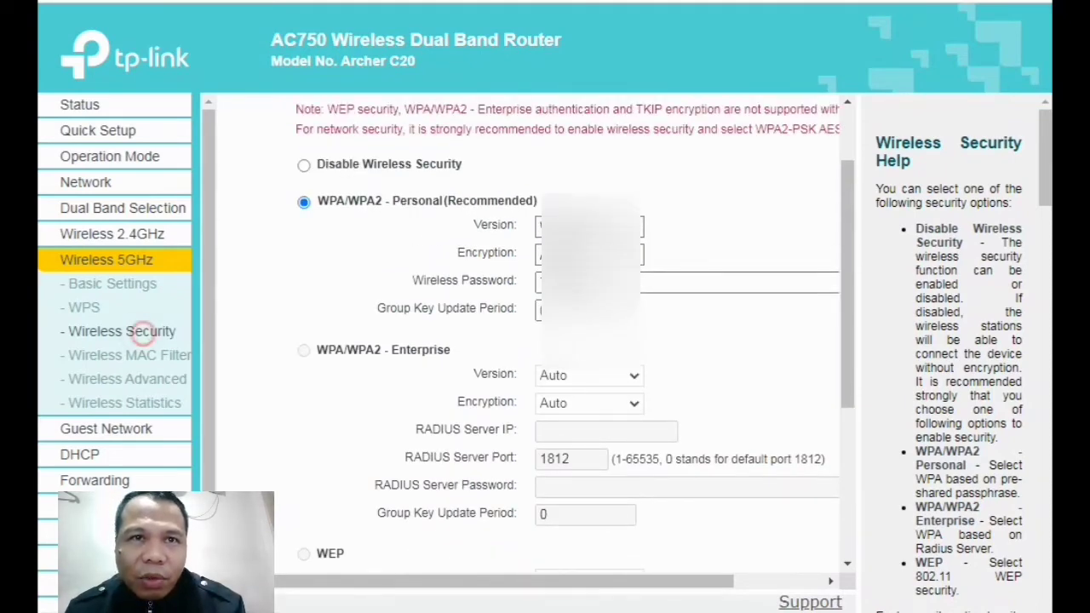
click(125, 237)
click(136, 305)
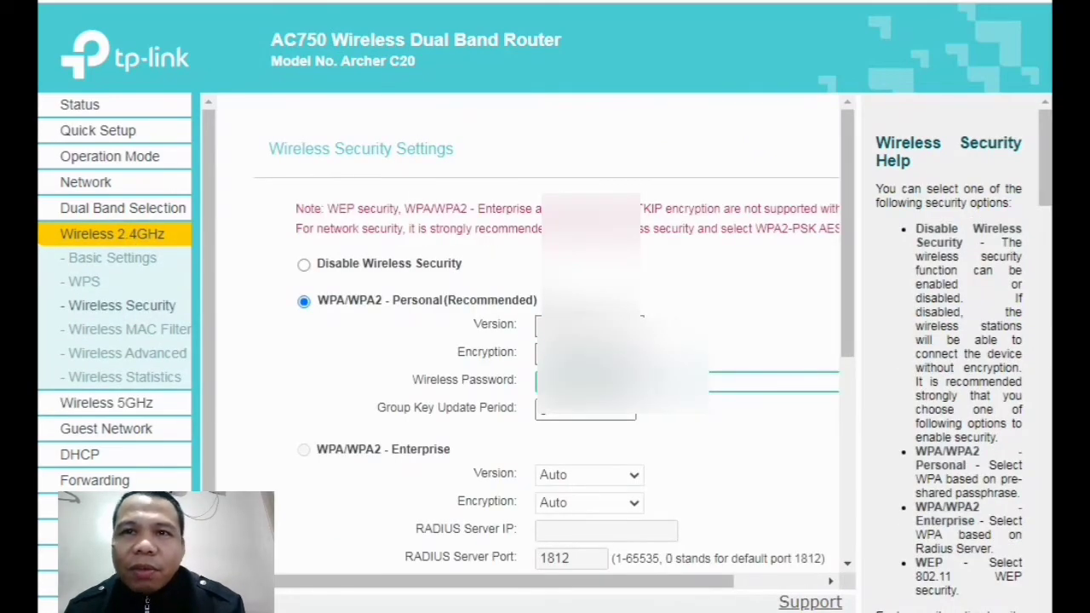
scroll(553, 336, down, 4)
scroll(553, 336, down, 1)
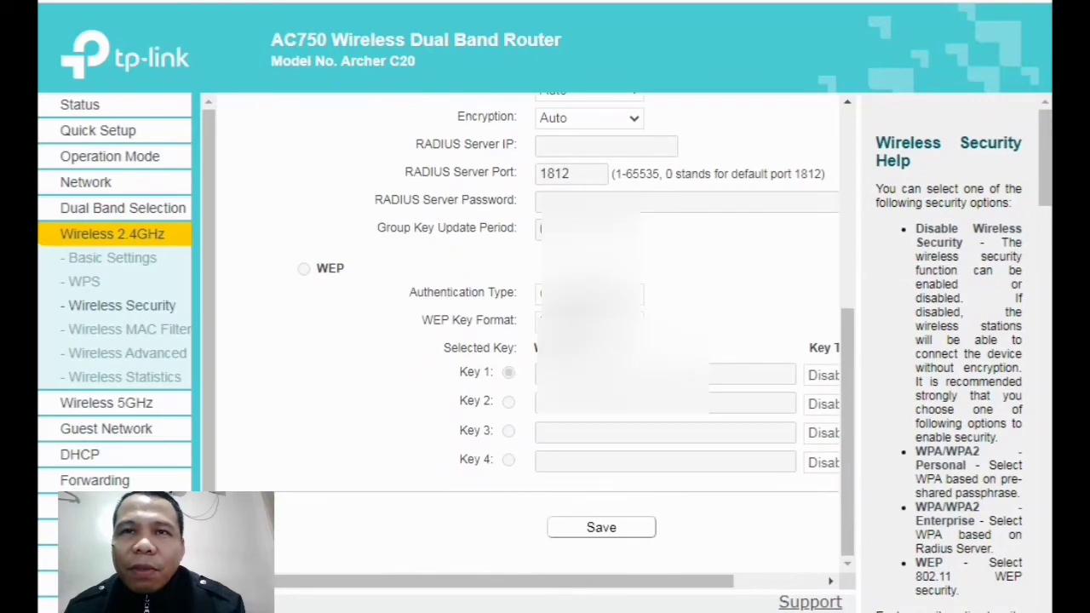
scroll(553, 336, up, 5)
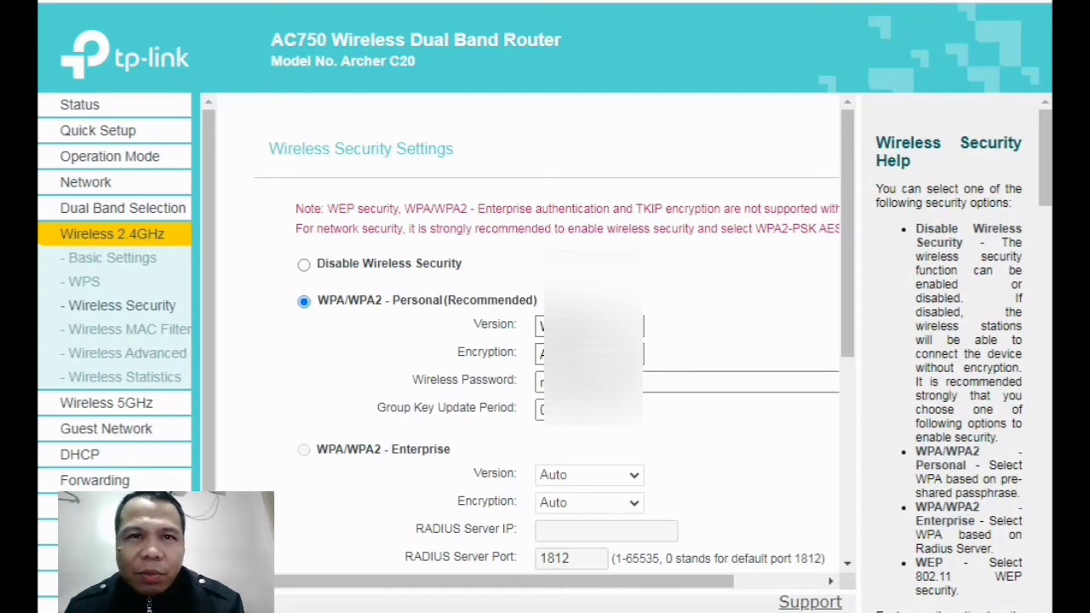
click(263, 372)
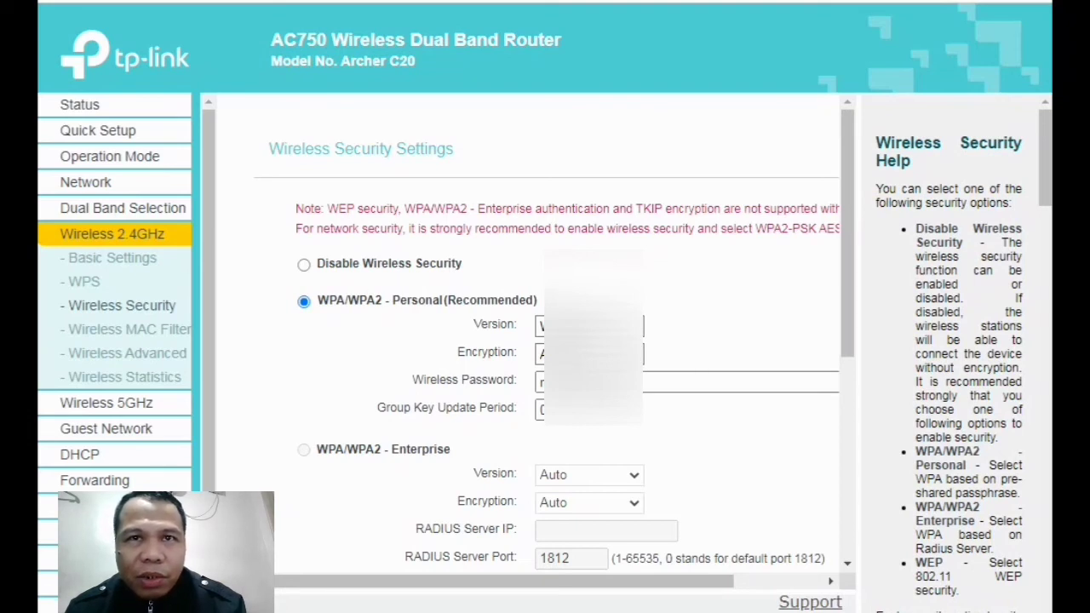
click(261, 373)
click(279, 402)
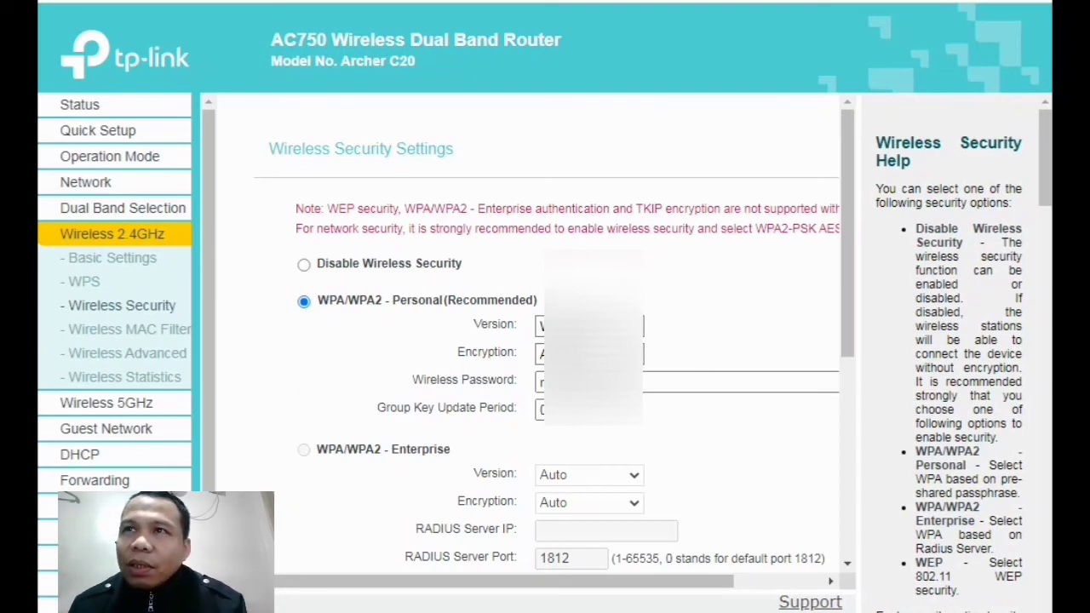